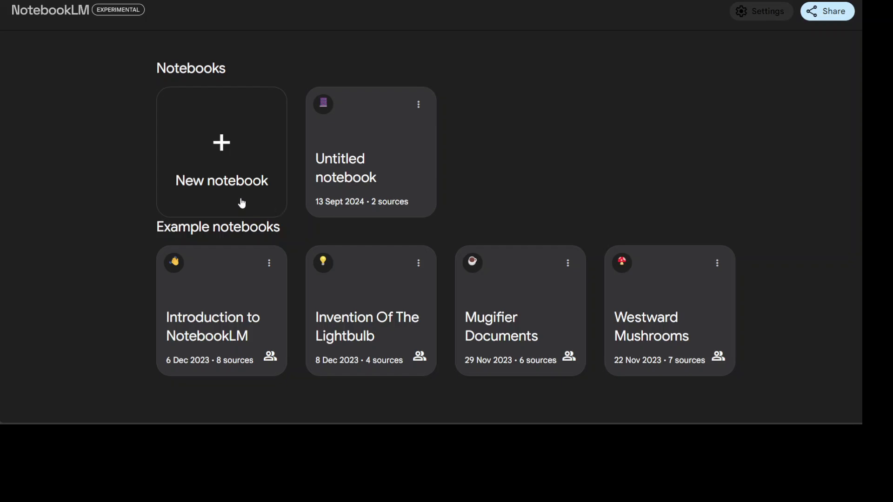
# - Create a blank notebook, then copy the YouTube link of 'NotebookLM - Underrated Google Tool for Free RAG'
pyautogui.click(235, 182)
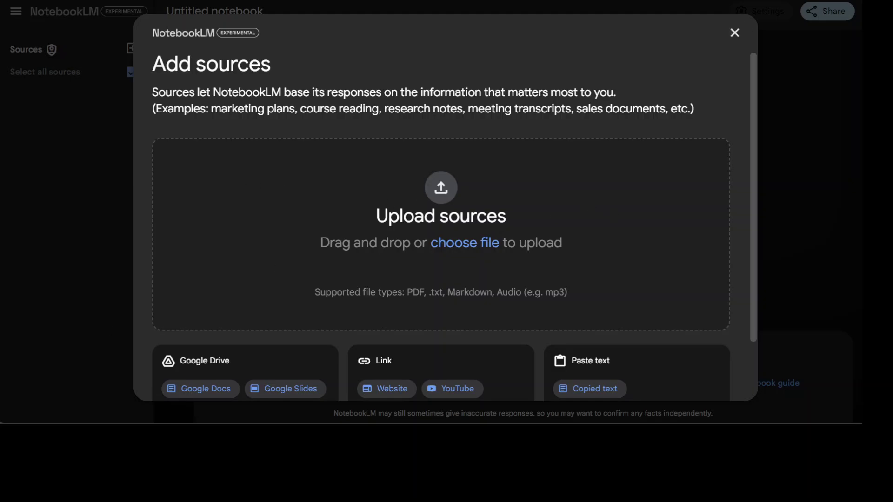
pyautogui.scroll(-2, 757, 269)
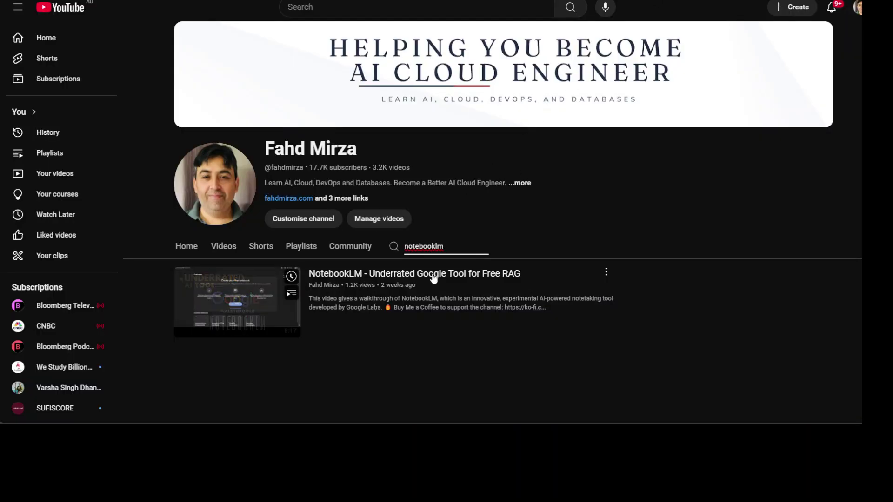
pyautogui.click(606, 273)
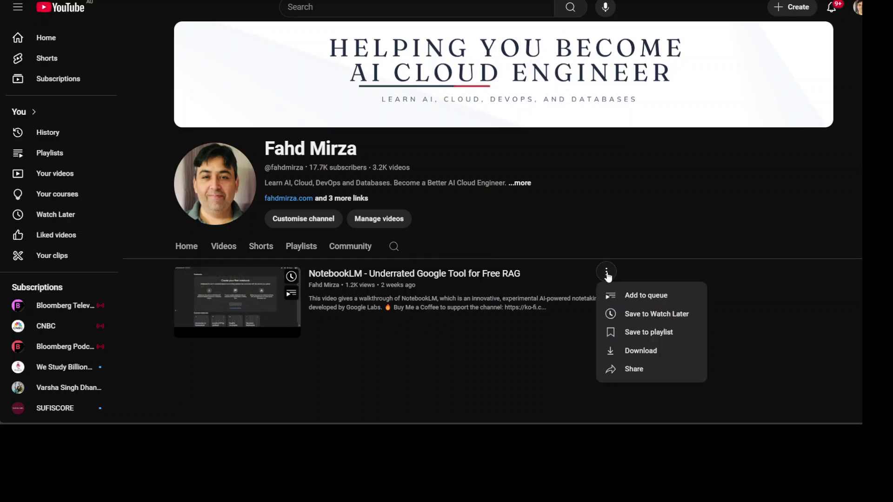
pyautogui.click(635, 370)
pyautogui.click(545, 262)
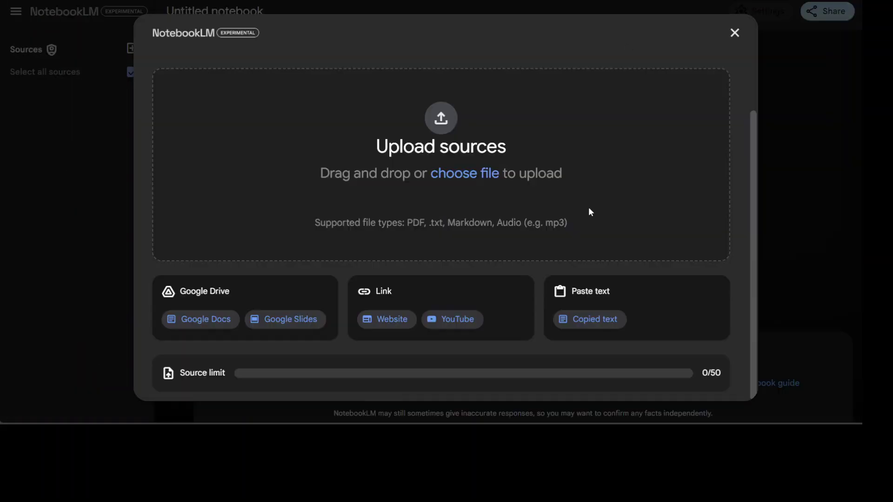
# - Paste the copied video URL as a YouTube source and insert it into the notebook
pyautogui.click(456, 321)
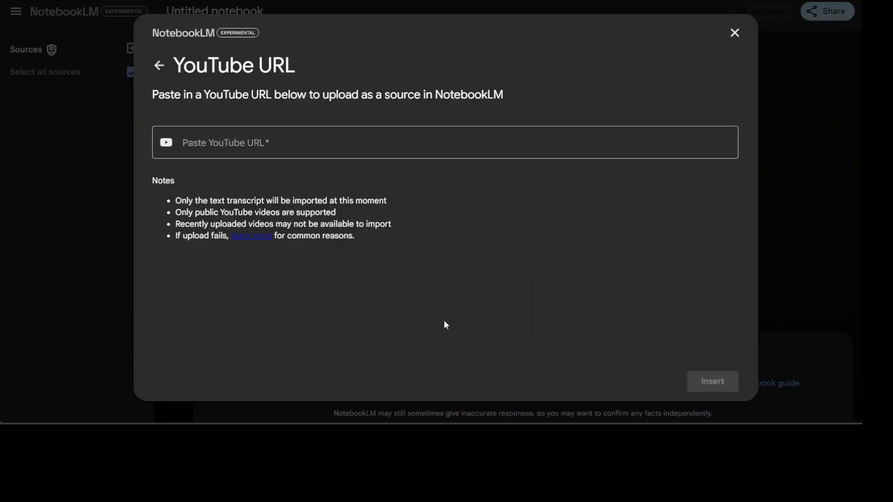
pyautogui.click(223, 142)
pyautogui.hotkey('ctrl', 'v')
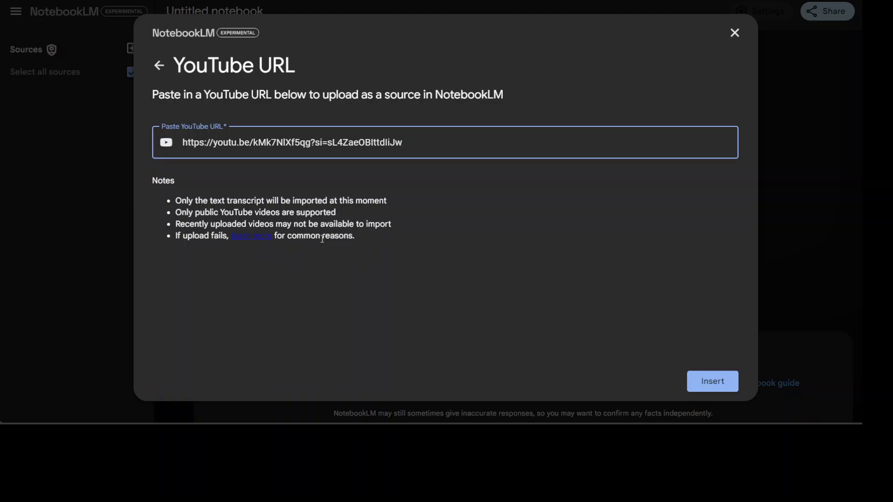
pyautogui.click(711, 381)
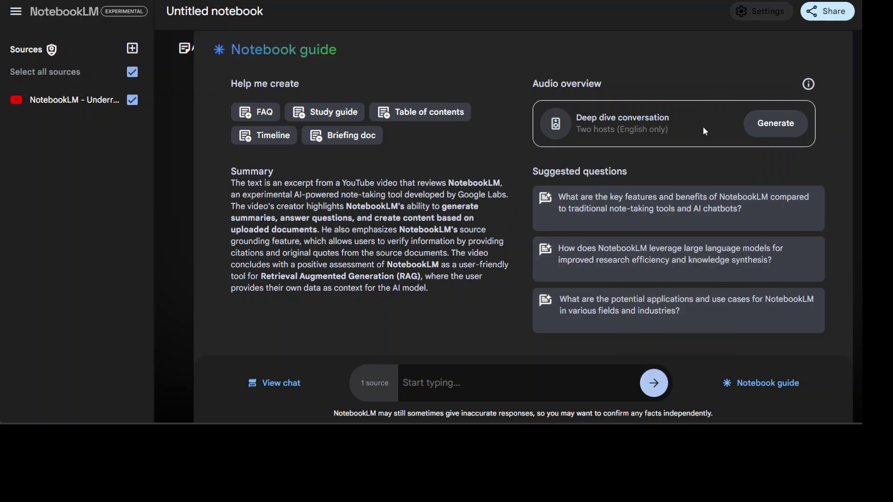
# - Generate the deep-dive audio overview and create a Study guide note from the video
pyautogui.click(771, 133)
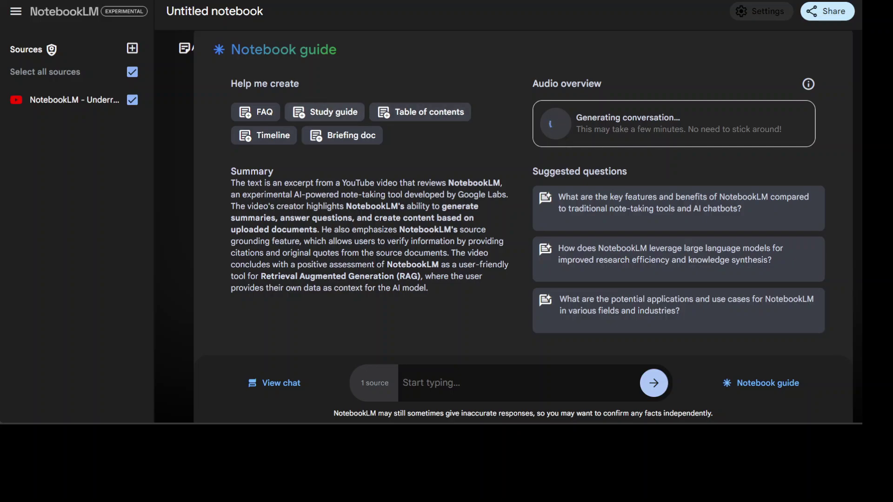
pyautogui.click(329, 116)
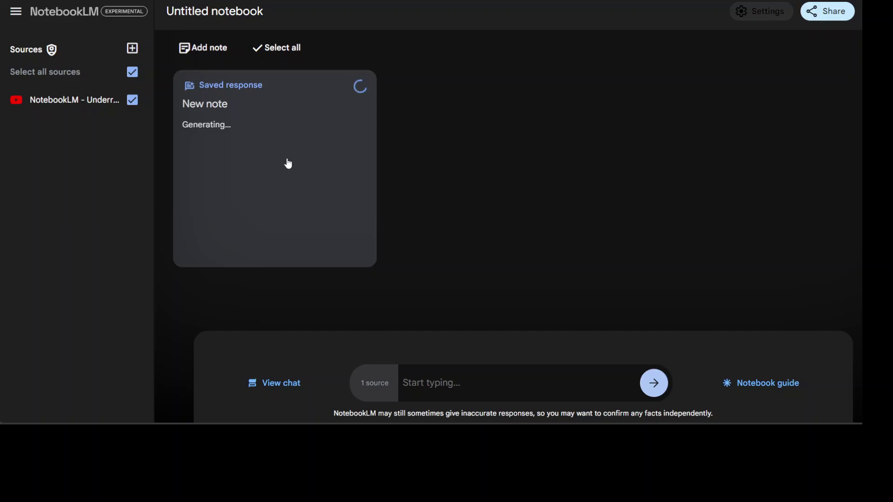
# - Dismiss Add sources, then scroll through the 'NotebookLM: An Underrated Tool for Research and Learning' study guide and collapse it
pyautogui.click(132, 52)
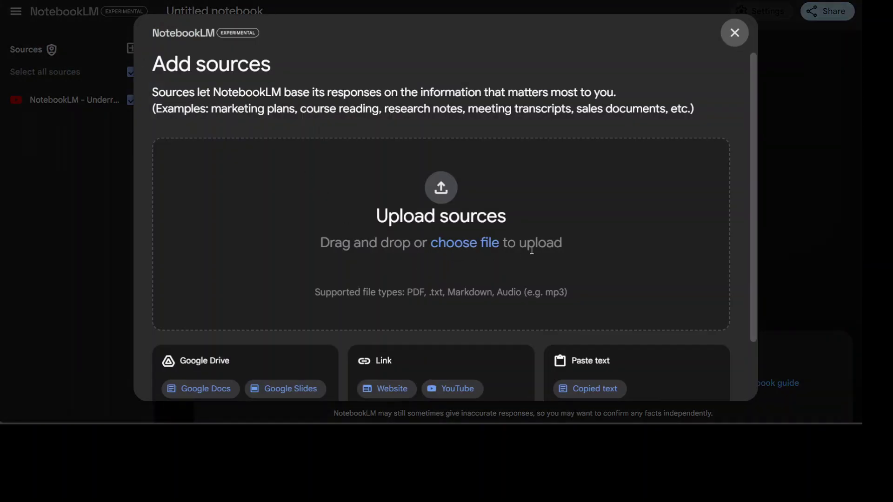
pyautogui.click(448, 247)
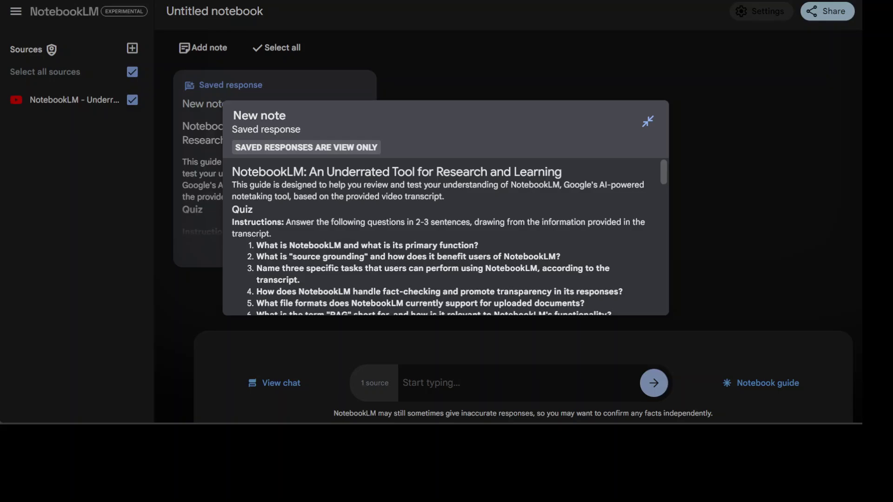
pyautogui.scroll(-1, 662, 180)
pyautogui.scroll(1, 662, 172)
pyautogui.moveTo(662, 174); pyautogui.dragTo(636, 314)
pyautogui.click(647, 121)
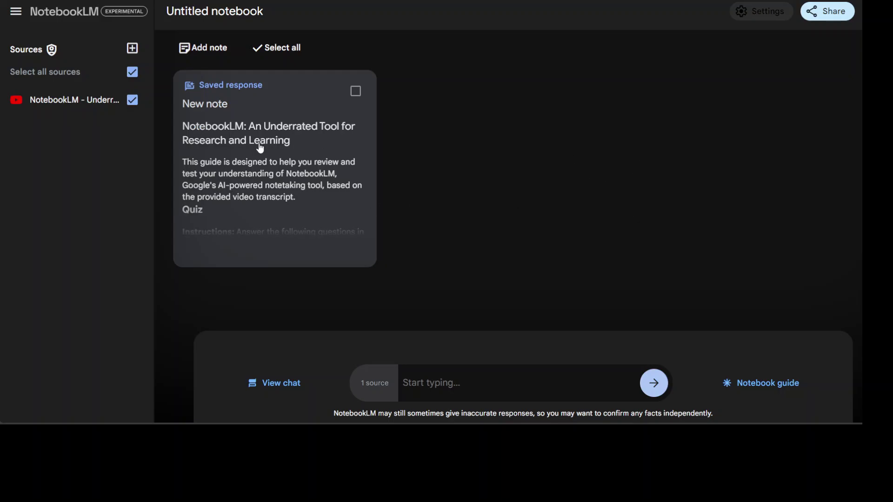
# - Upload tmpnc4e30pf.mp3 from the computer as the notebook's second source
pyautogui.click(132, 49)
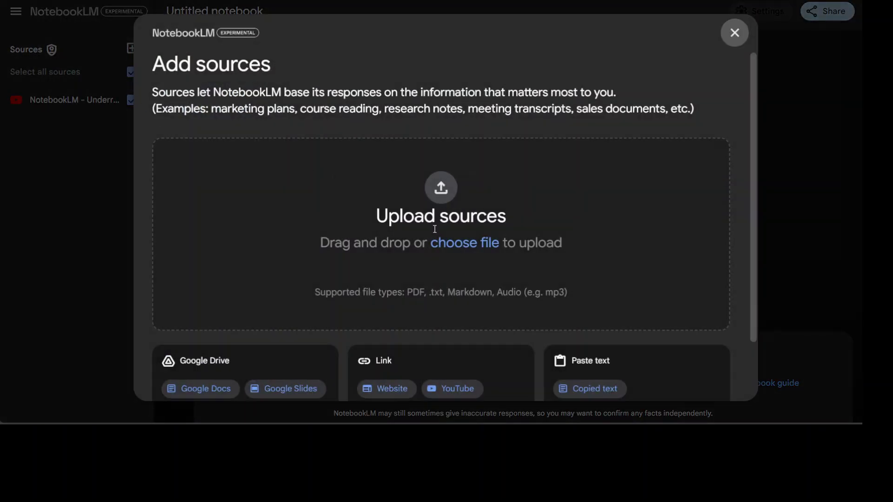
pyautogui.scroll(-2, 462, 243)
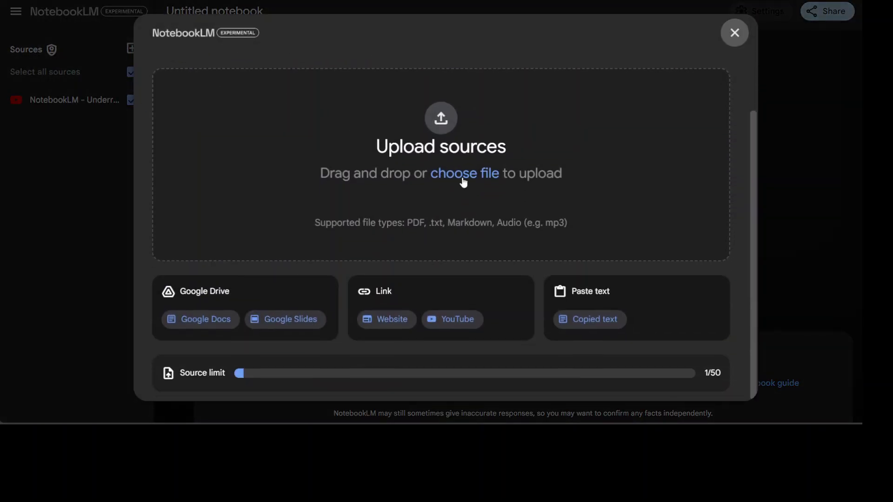
pyautogui.click(462, 181)
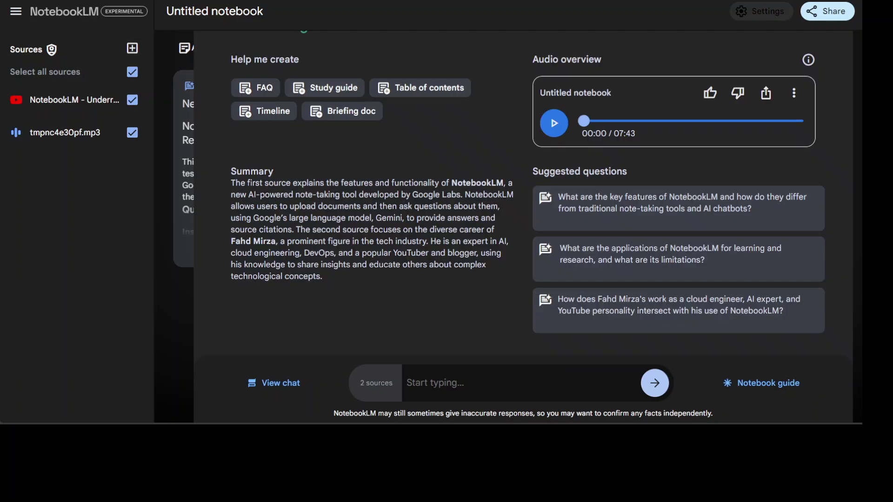
# - Play the 07:43 audio overview and pause it at 00:10
pyautogui.click(554, 126)
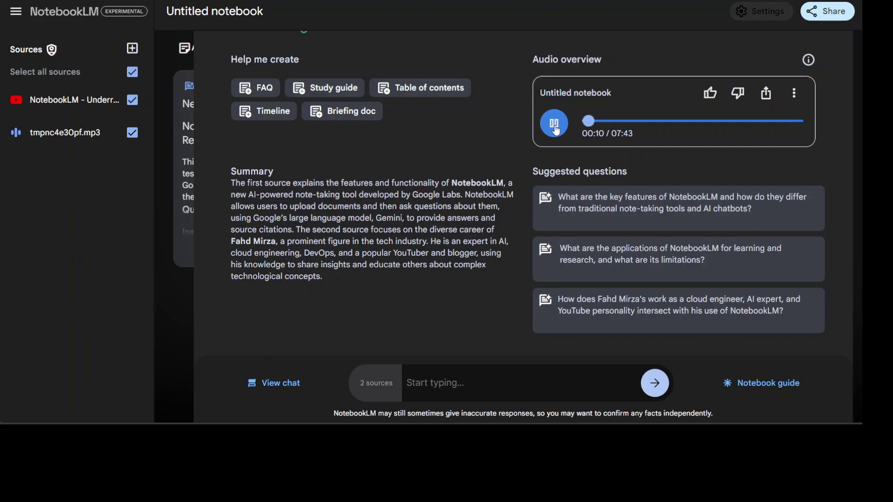
pyautogui.click(555, 127)
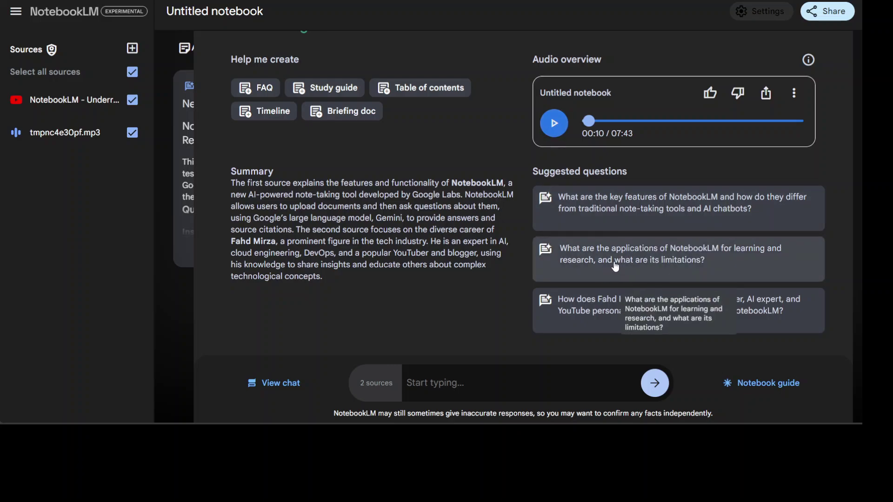
# - Ask the chat 'What this is about' and scroll through its answer covering both sources
pyautogui.click(449, 382)
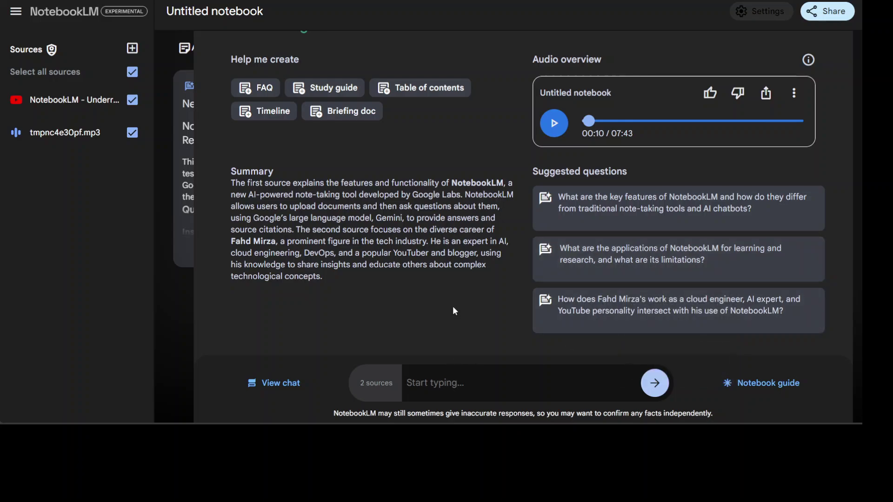
pyautogui.write('What this ')
pyautogui.write('to')
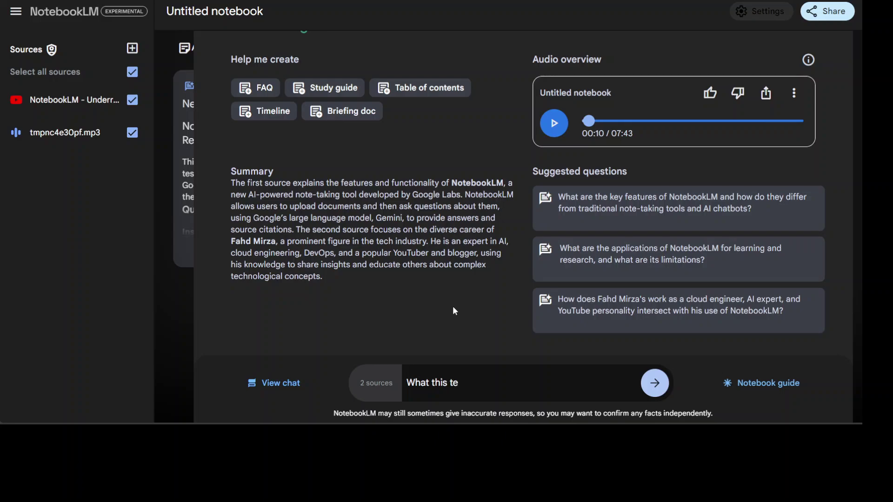
pyautogui.press('BackSpace')
pyautogui.press('BackSpace')
pyautogui.write('is about')
pyautogui.press('Return')
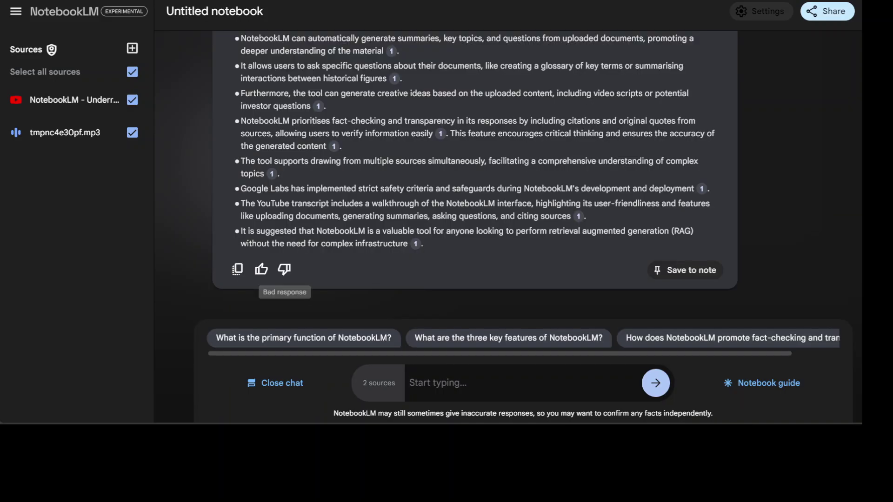
pyautogui.scroll(10, 475, 172)
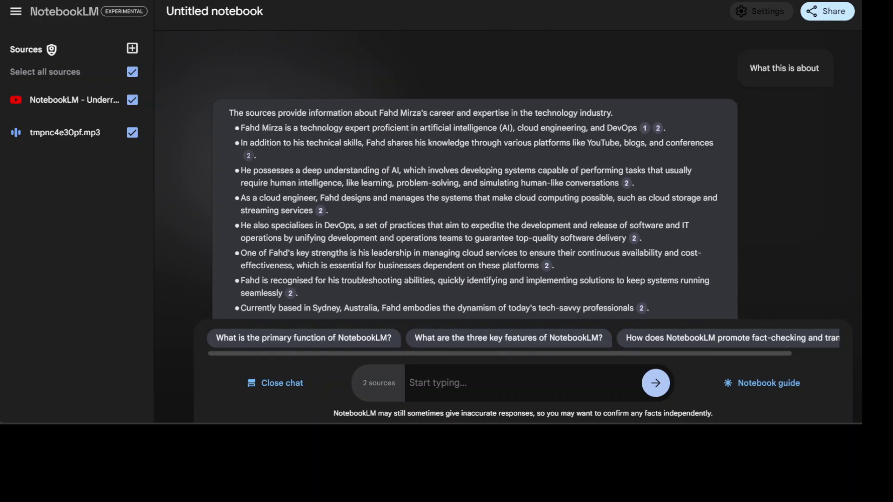
pyautogui.moveTo(249, 155)
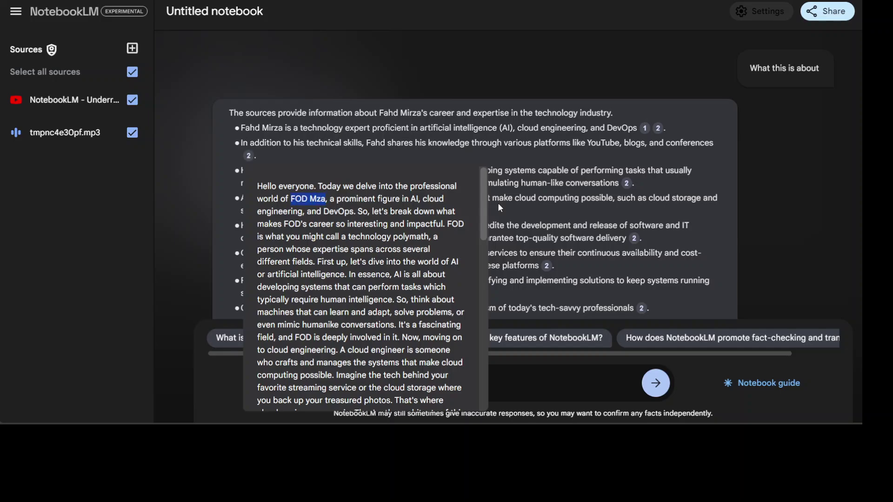
pyautogui.scroll(-6, 535, 201)
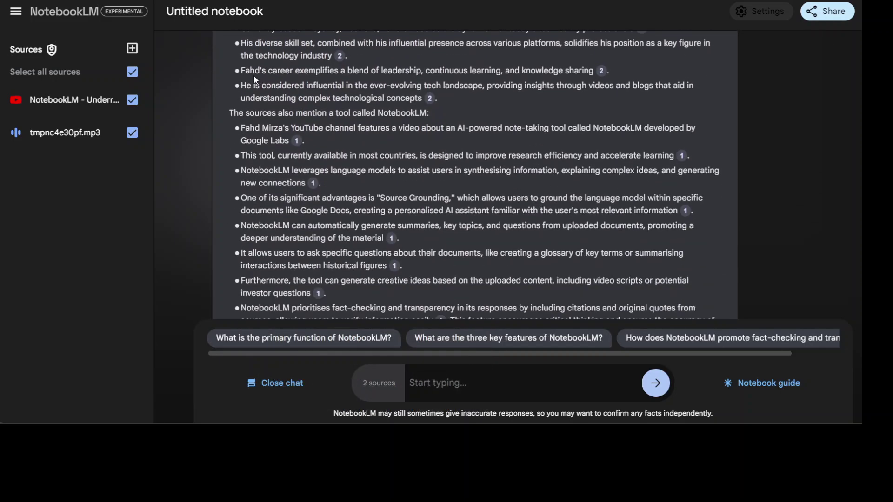
pyautogui.scroll(-2, 366, 186)
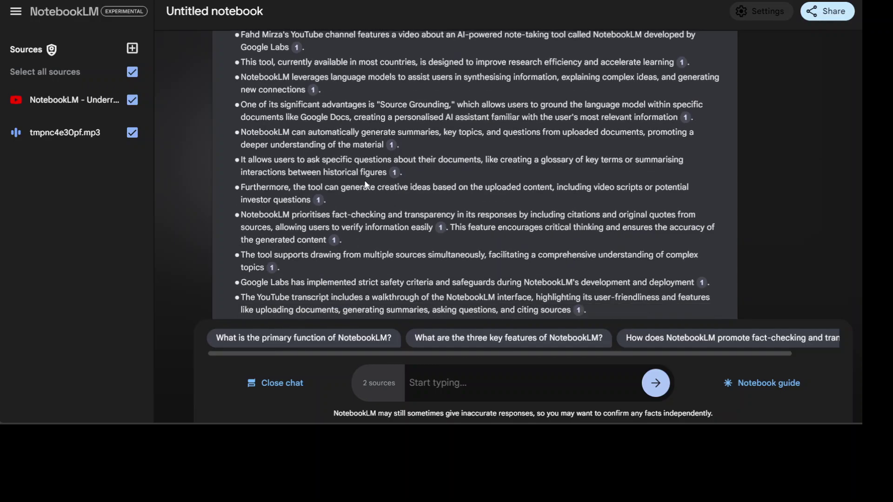
pyautogui.scroll(-2, 366, 185)
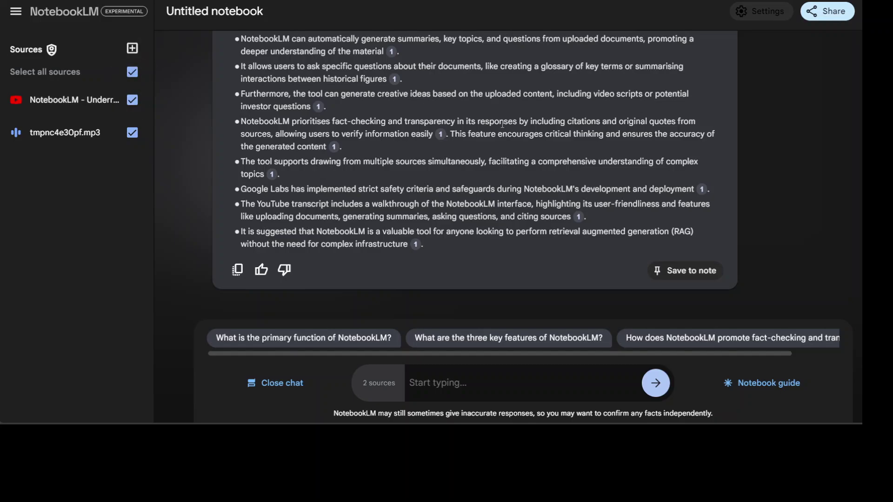
pyautogui.scroll(10, 560, 133)
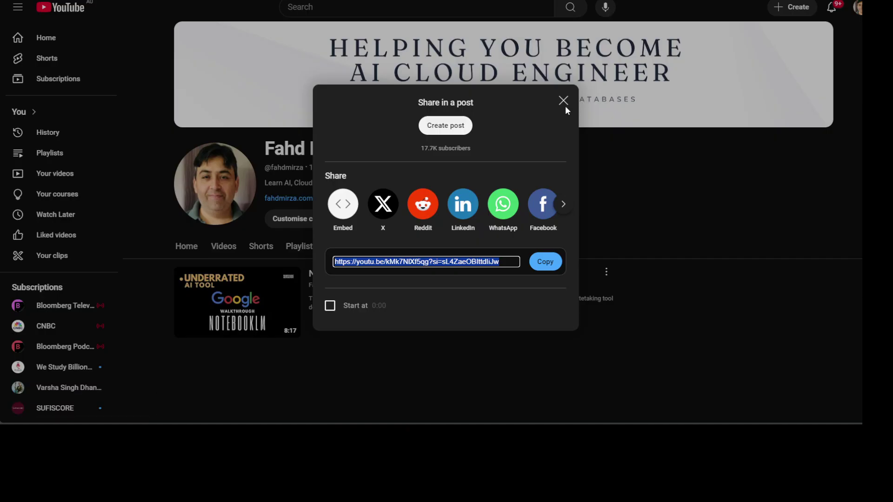
# - Close YouTube's Share in a post dialog to return to the channel's video listing
pyautogui.click(564, 99)
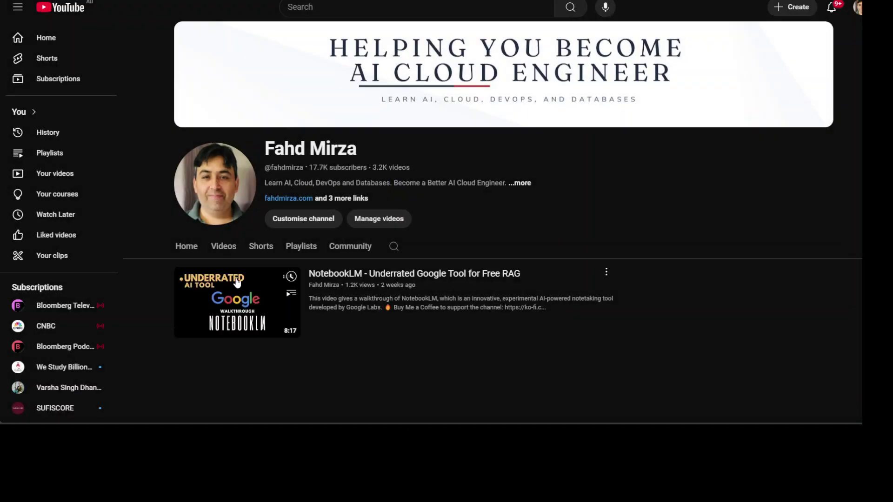